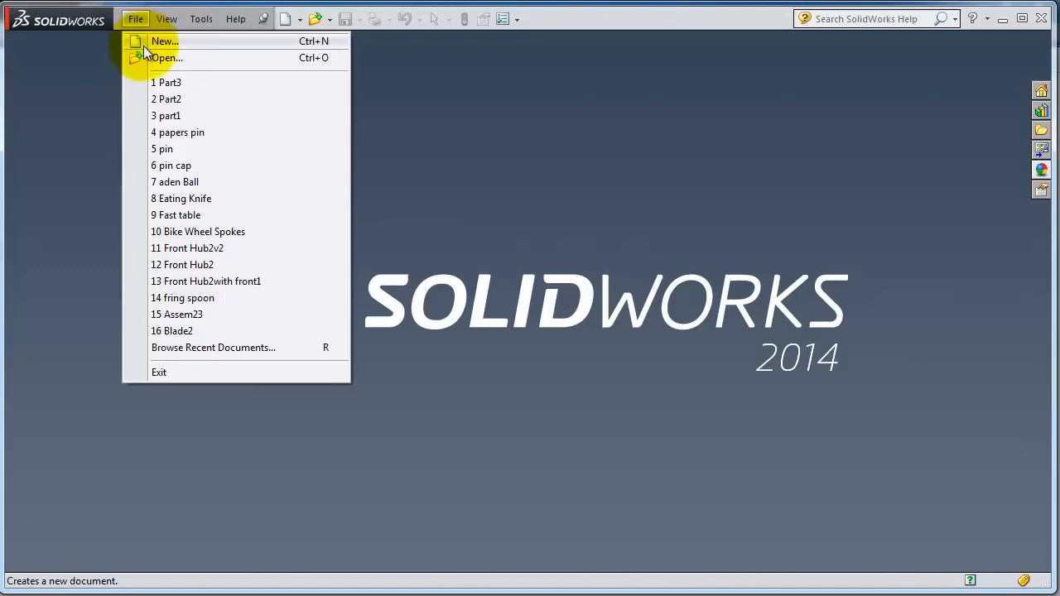
{"action": "mouse_move", "coordinate": [159, 21]}
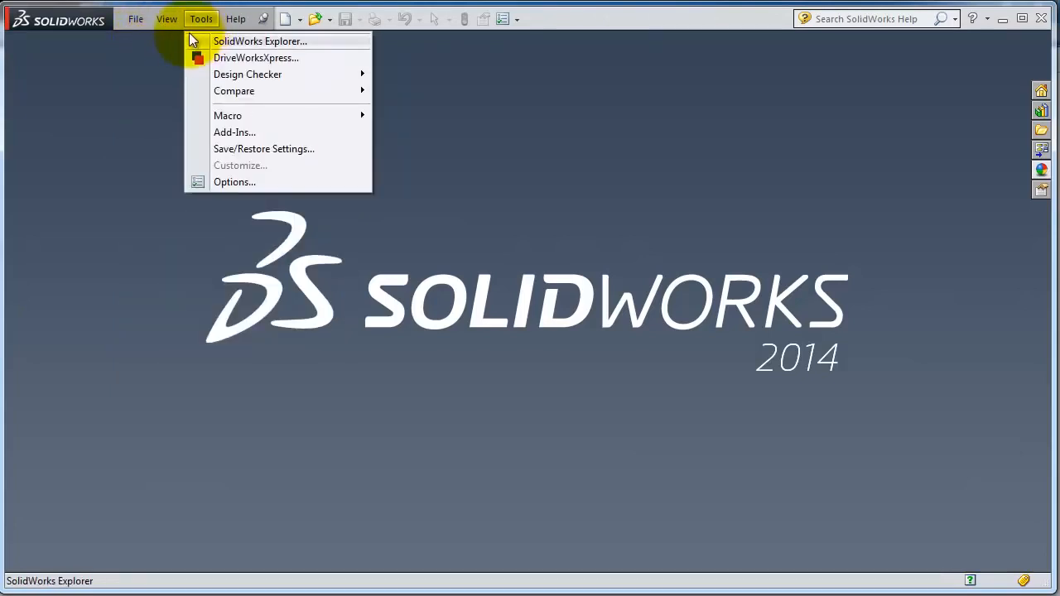
{"action": "mouse_move", "coordinate": [191, 25]}
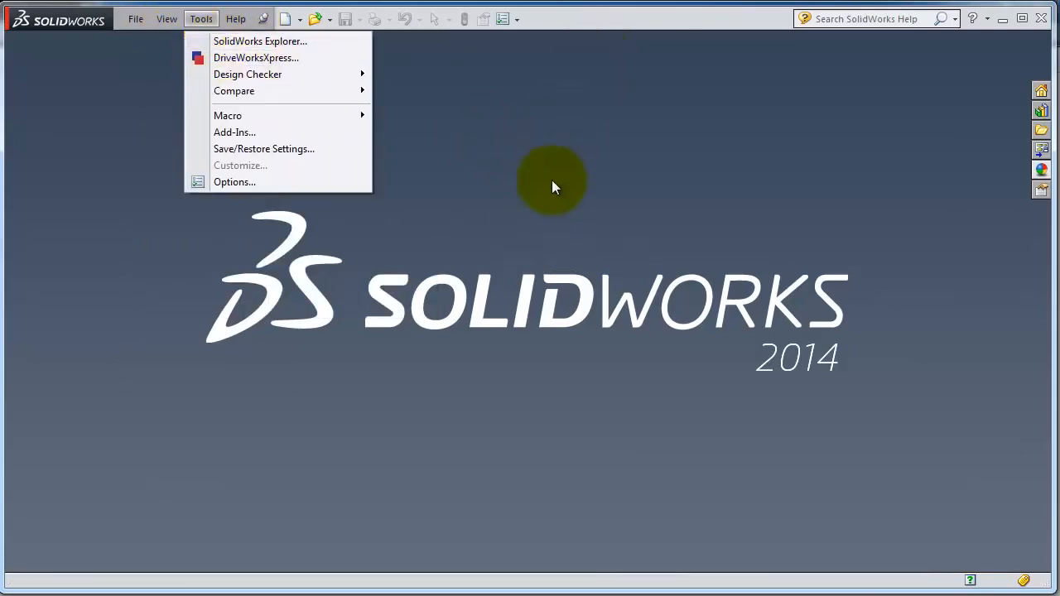
{"action": "left_click", "coordinate": [587, 77]}
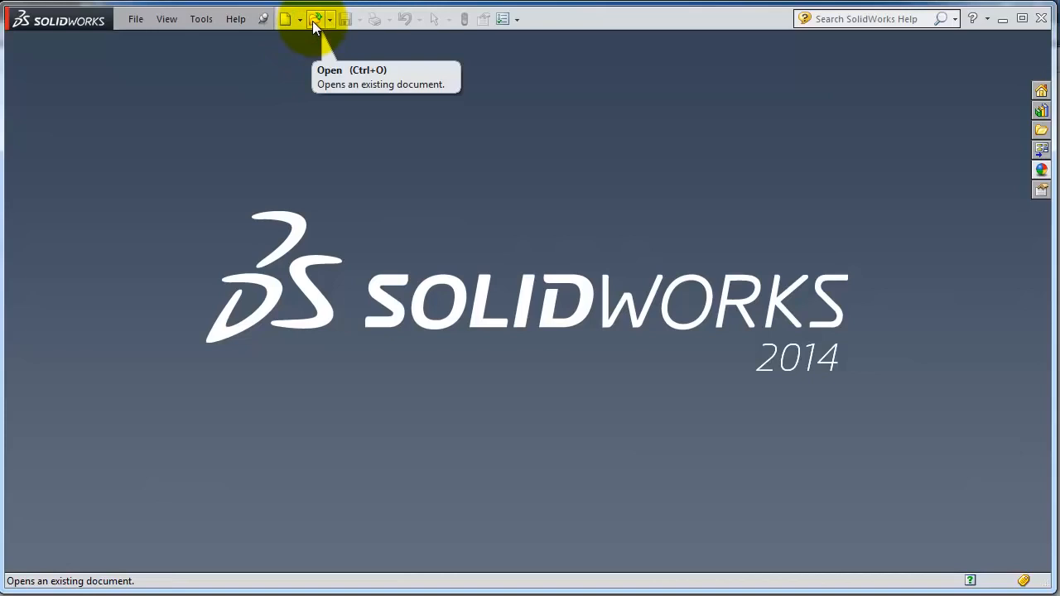
- Open the program's system options, view the General settings and close them without changes
{"action": "left_click", "coordinate": [517, 22]}
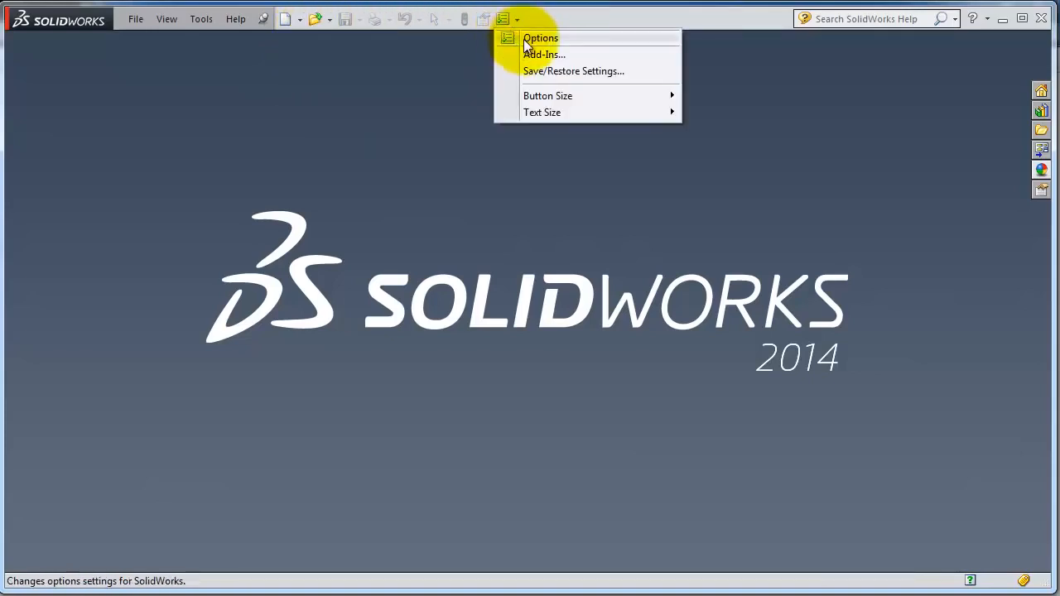
{"action": "left_click", "coordinate": [524, 38]}
{"action": "left_click_drag", "start_coordinate": [380, 22], "coordinate": [396, 12]}
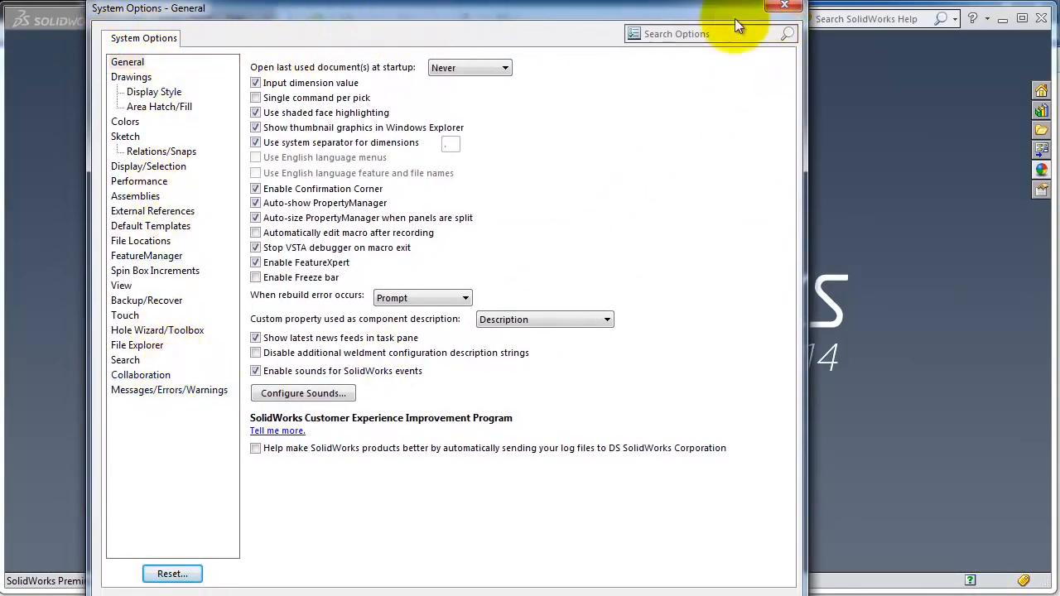
{"action": "left_click", "coordinate": [783, 8]}
- Look through the complete list of available add-ins and their active and start-up settings
{"action": "left_click", "coordinate": [517, 19]}
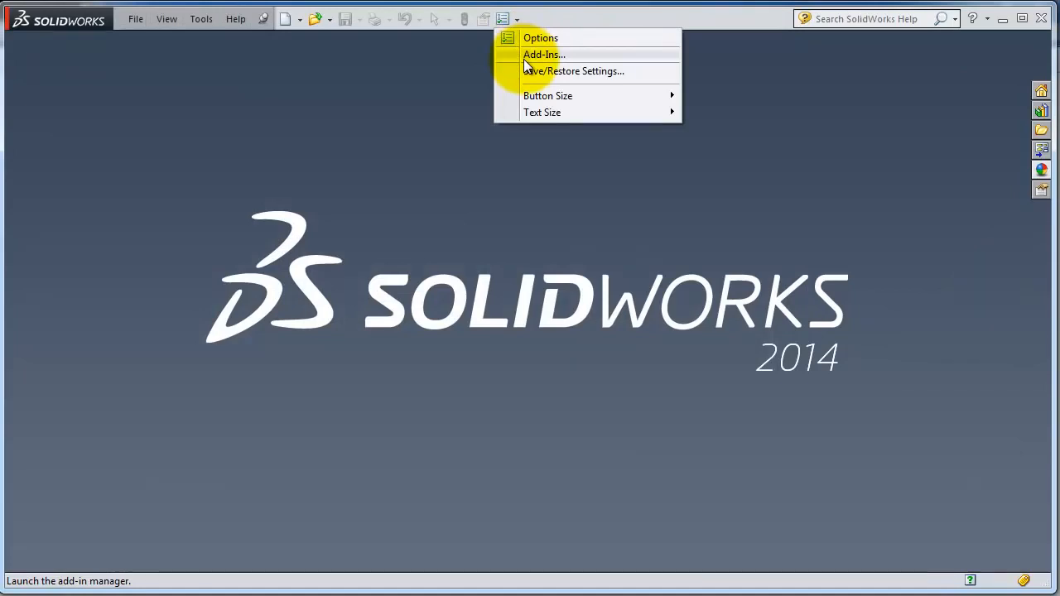
{"action": "left_click", "coordinate": [524, 60]}
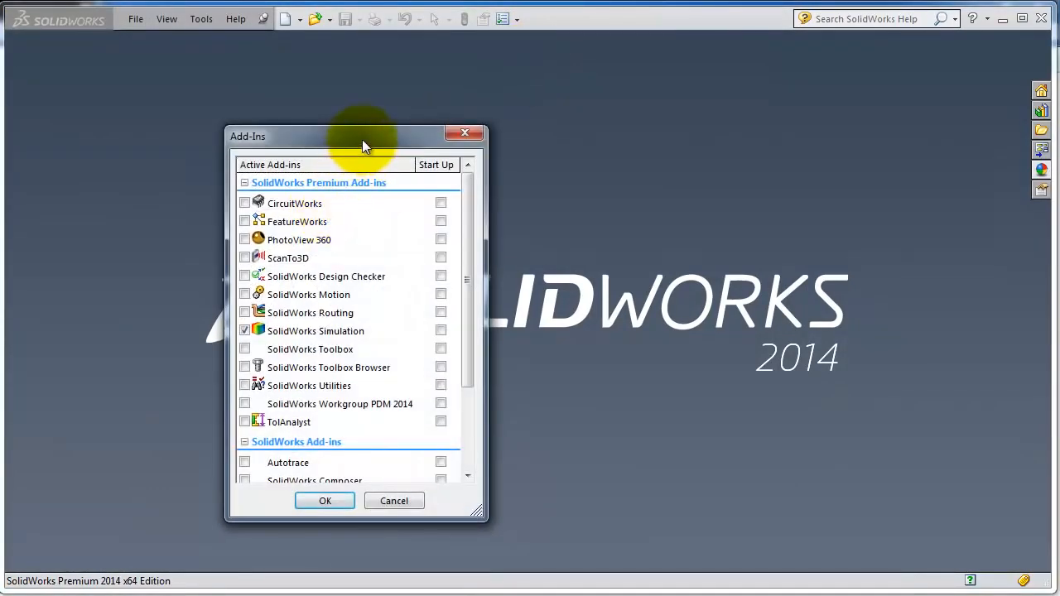
{"action": "left_click_drag", "start_coordinate": [362, 139], "coordinate": [398, 105]}
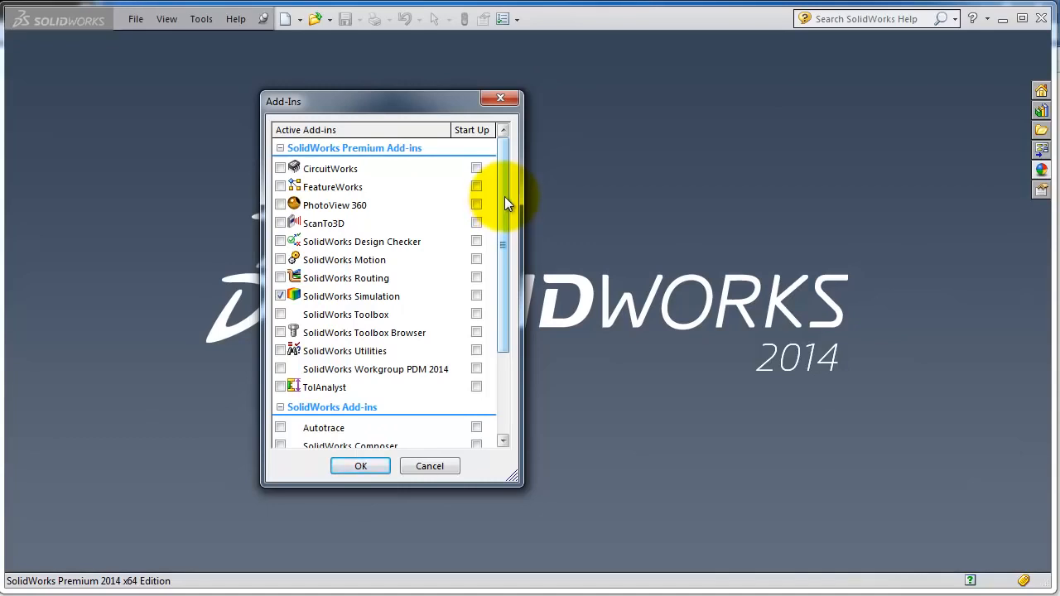
{"action": "mouse_move", "coordinate": [504, 196]}
{"action": "left_mouse_down"}
{"action": "mouse_move", "coordinate": [504, 215]}
{"action": "mouse_move", "coordinate": [506, 191]}
{"action": "left_mouse_up"}
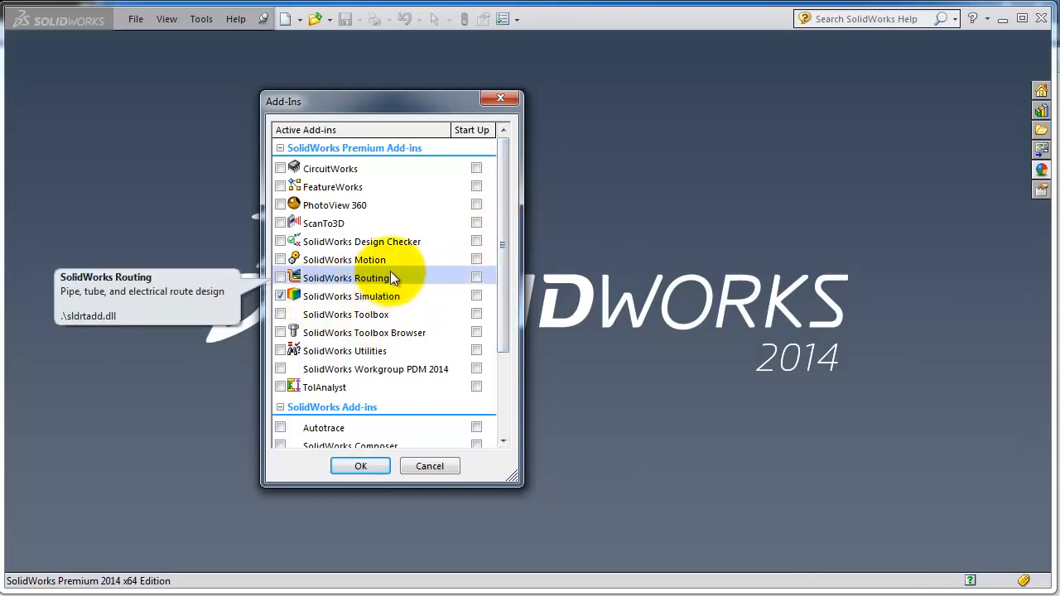
{"action": "left_click_drag", "start_coordinate": [499, 297], "coordinate": [503, 345]}
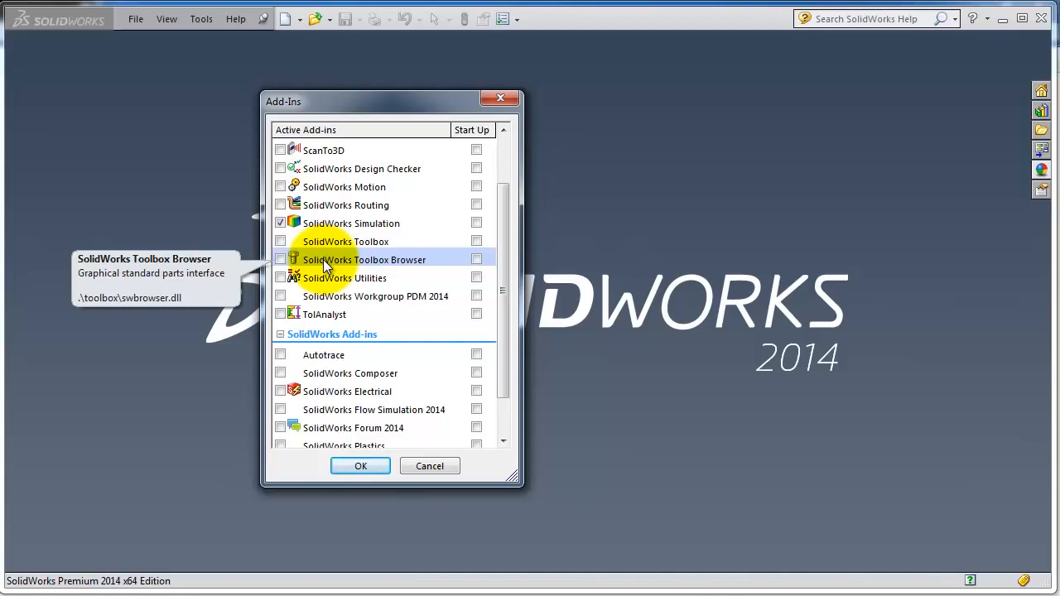
{"action": "left_click_drag", "start_coordinate": [503, 269], "coordinate": [503, 299]}
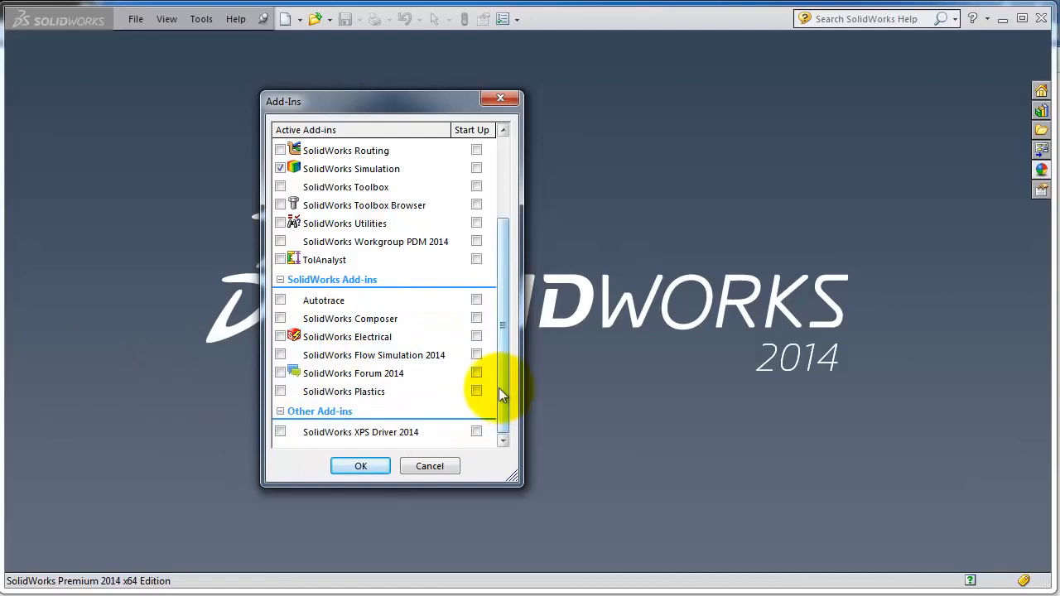
{"action": "left_click_drag", "start_coordinate": [500, 387], "coordinate": [543, 276]}
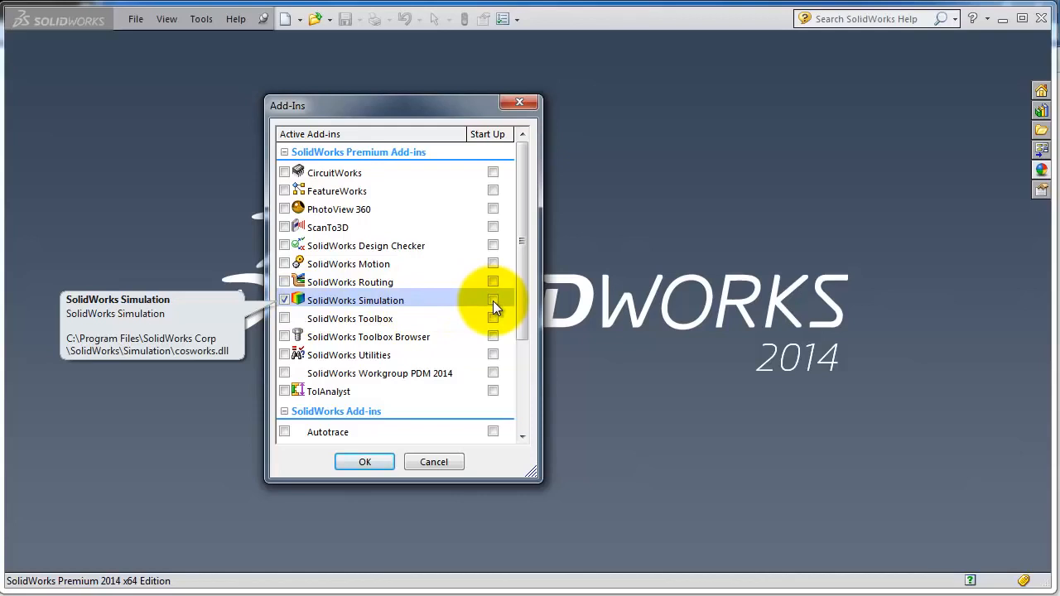
{"action": "left_click", "coordinate": [370, 462]}
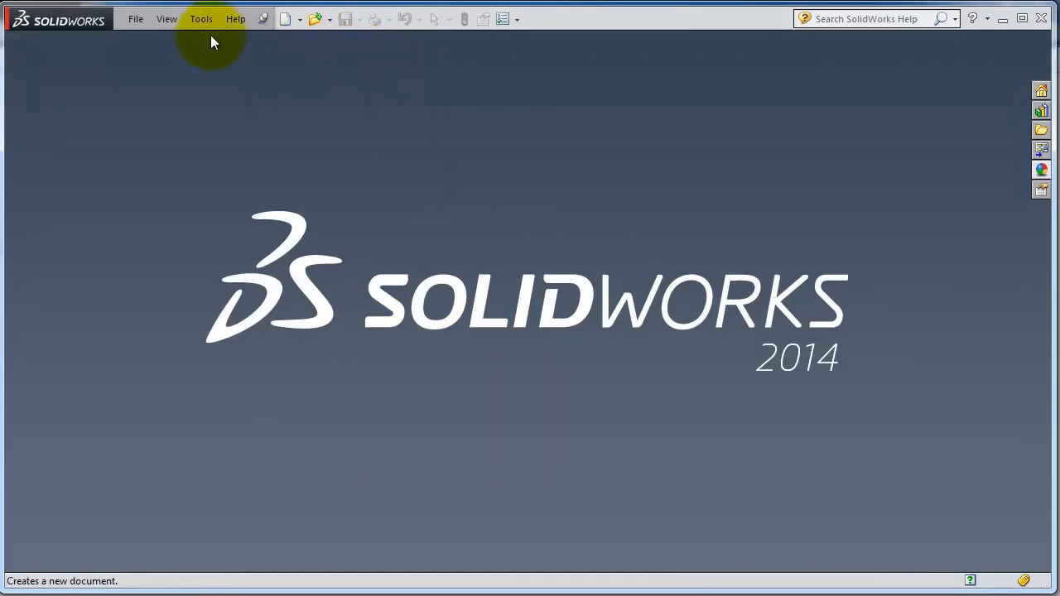
- Create a new part document and maximize its document window
{"action": "left_click", "coordinate": [136, 23]}
{"action": "left_click", "coordinate": [145, 41]}
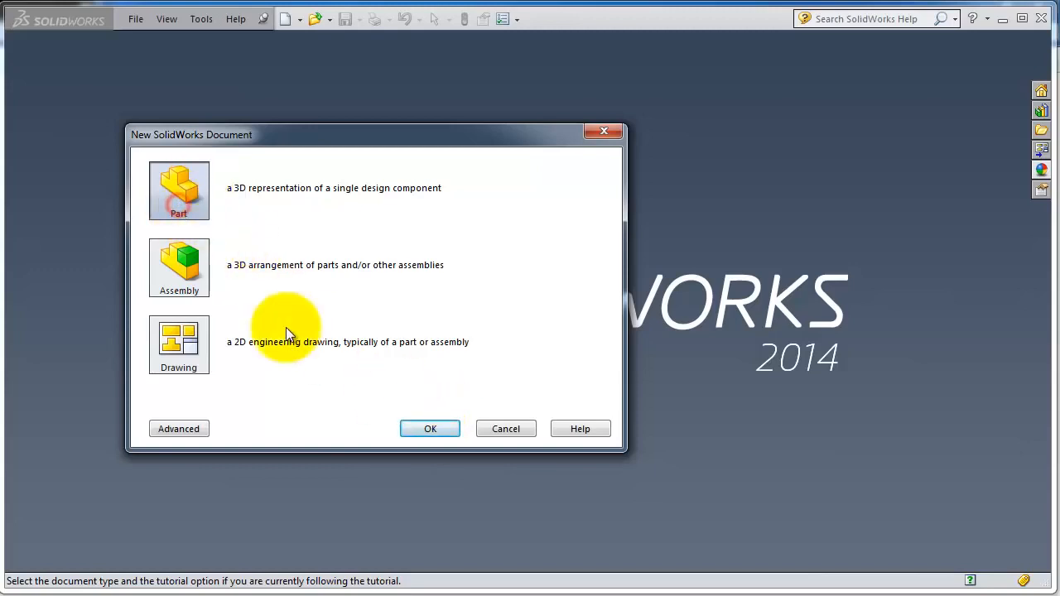
{"action": "left_click", "coordinate": [415, 427]}
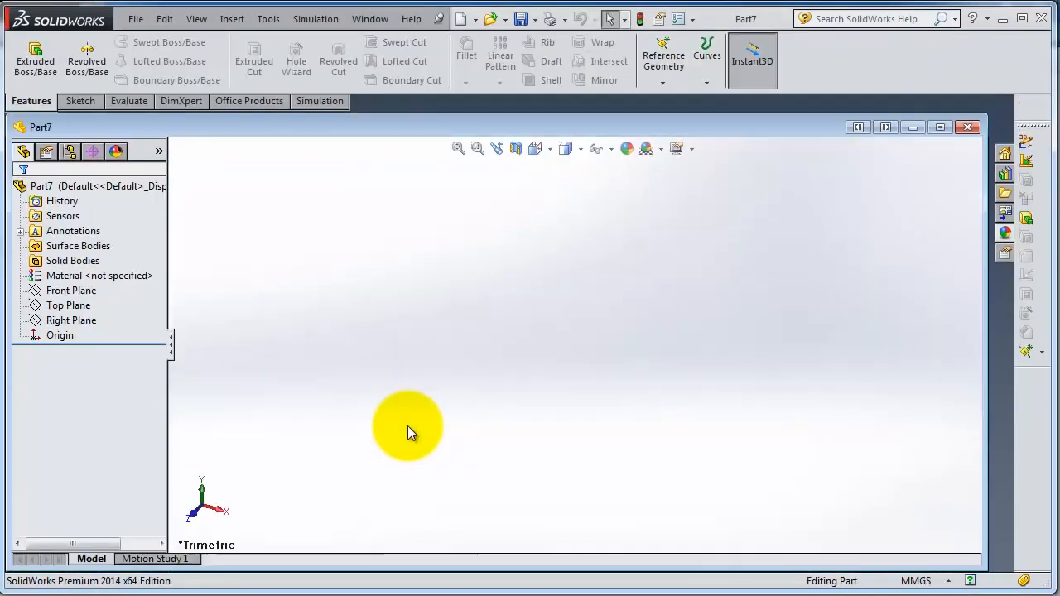
{"action": "left_click", "coordinate": [939, 130]}
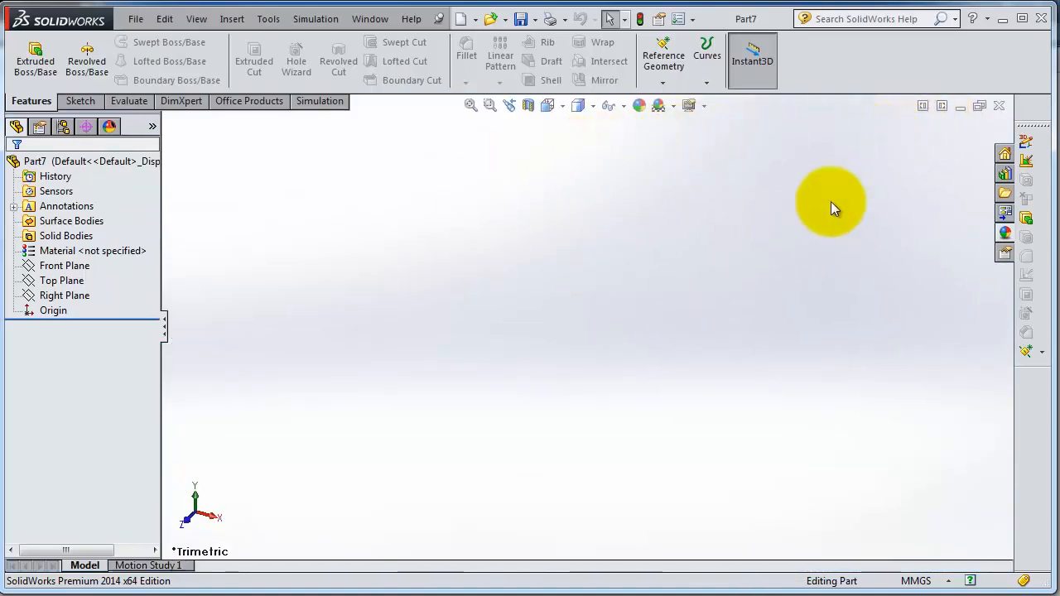
{"action": "left_click", "coordinate": [979, 106]}
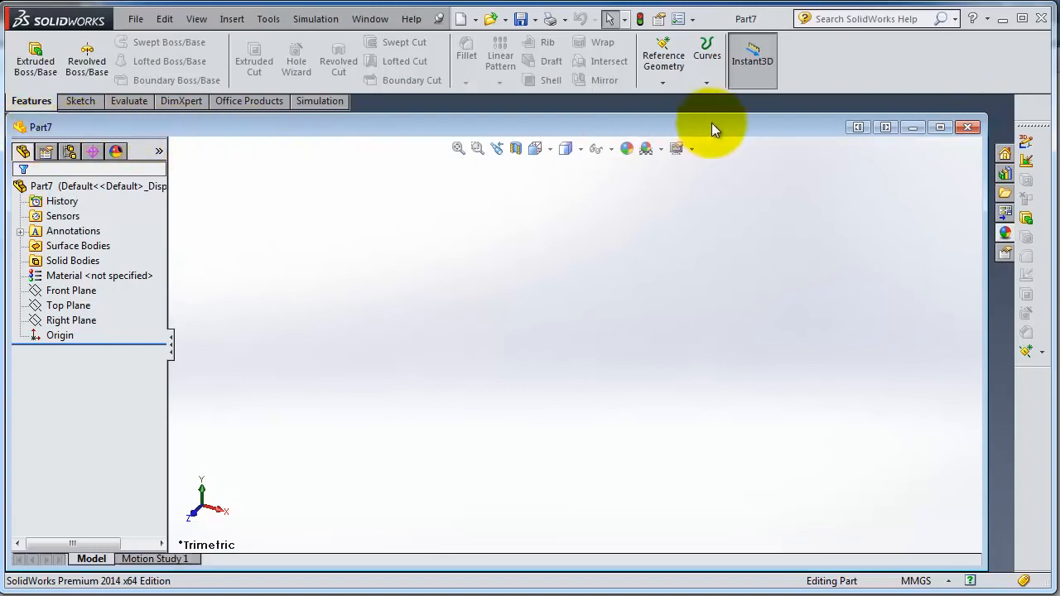
{"action": "left_click", "coordinate": [940, 127]}
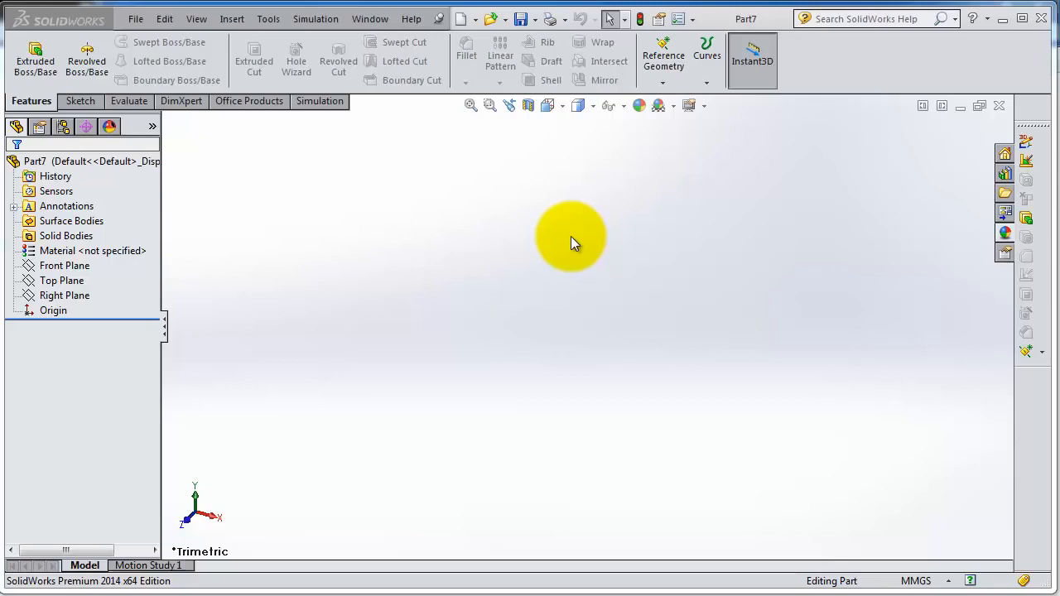
- Look through the system options for Relations/Snaps, Assemblies, File Locations and Spin Box Increments
{"action": "left_click", "coordinate": [692, 20]}
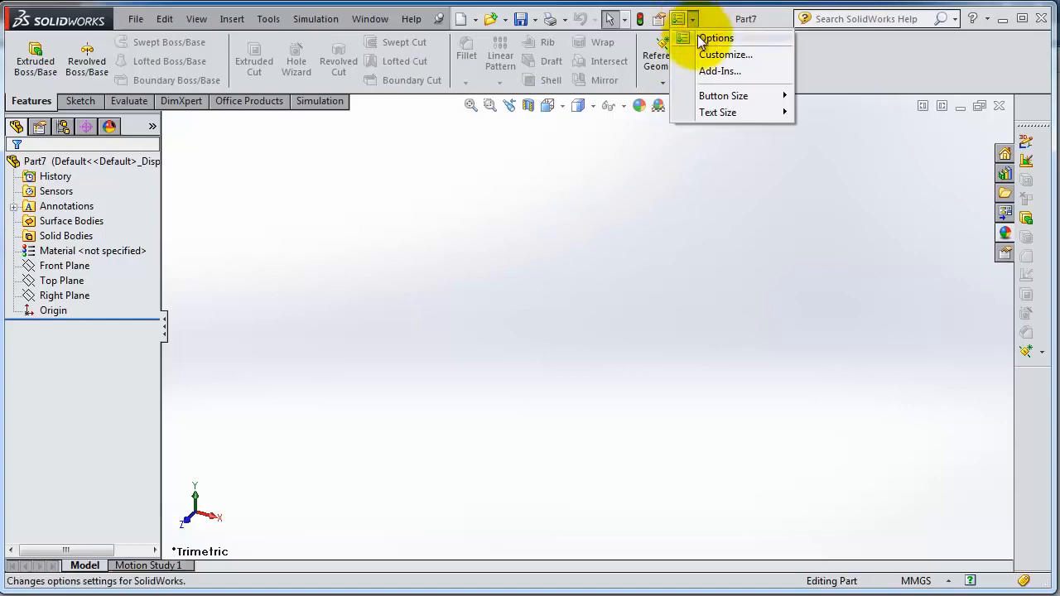
{"action": "left_click", "coordinate": [703, 37]}
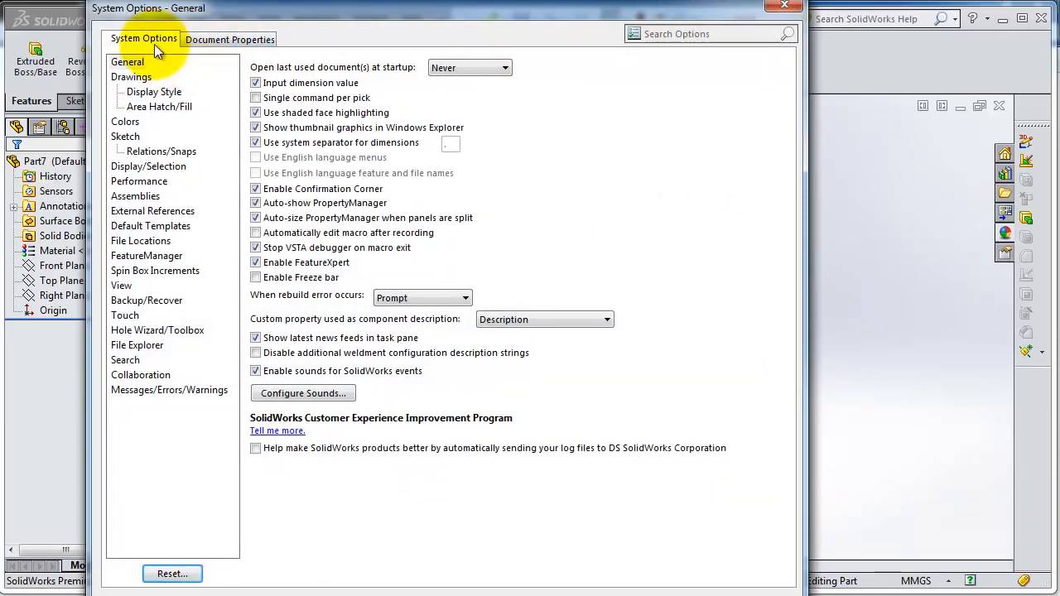
{"action": "left_click", "coordinate": [161, 151]}
{"action": "left_click", "coordinate": [136, 196]}
{"action": "left_click", "coordinate": [141, 241]}
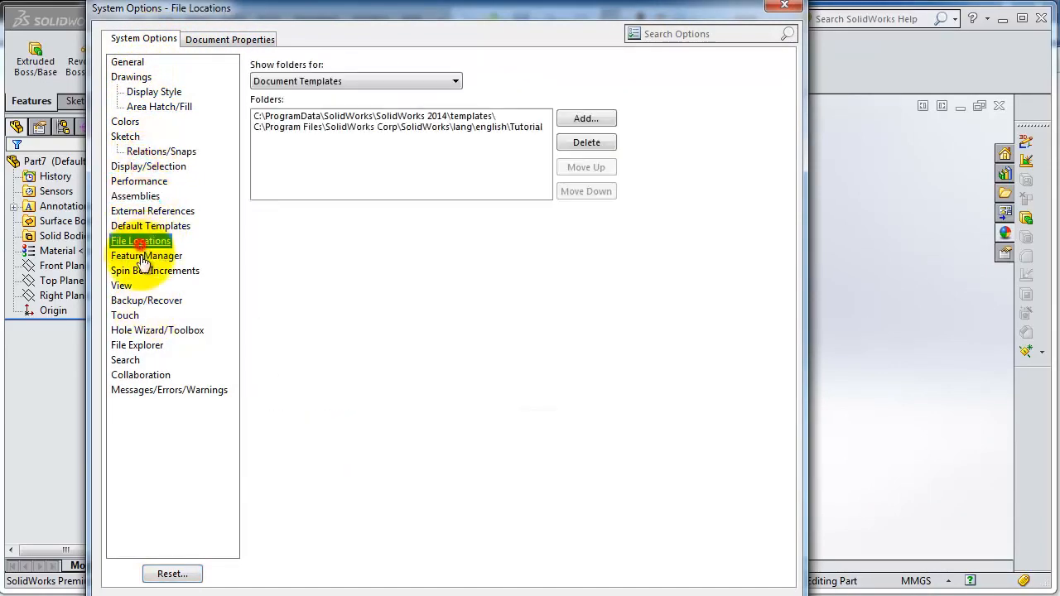
{"action": "left_click", "coordinate": [149, 271]}
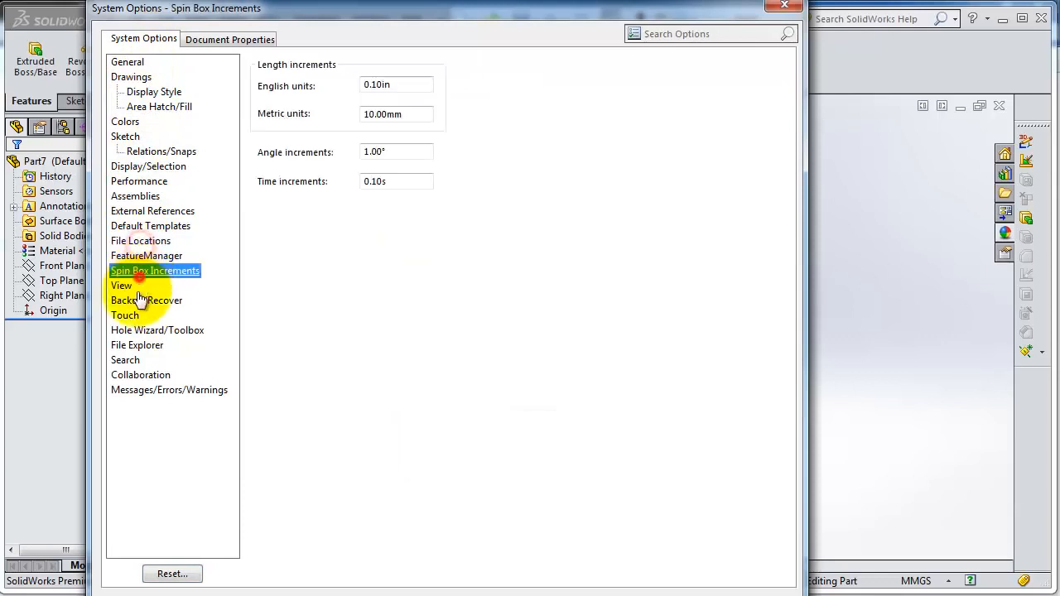
- Set the document's unit system to MMGS (millimeter, gram, second) and accept the options
{"action": "left_click", "coordinate": [212, 41]}
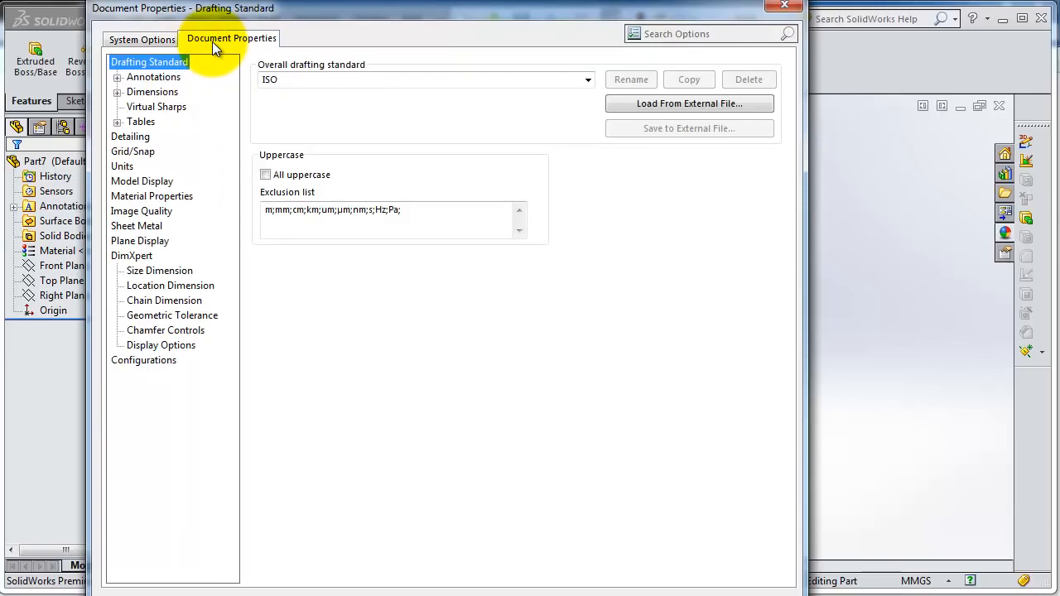
{"action": "left_click", "coordinate": [123, 165]}
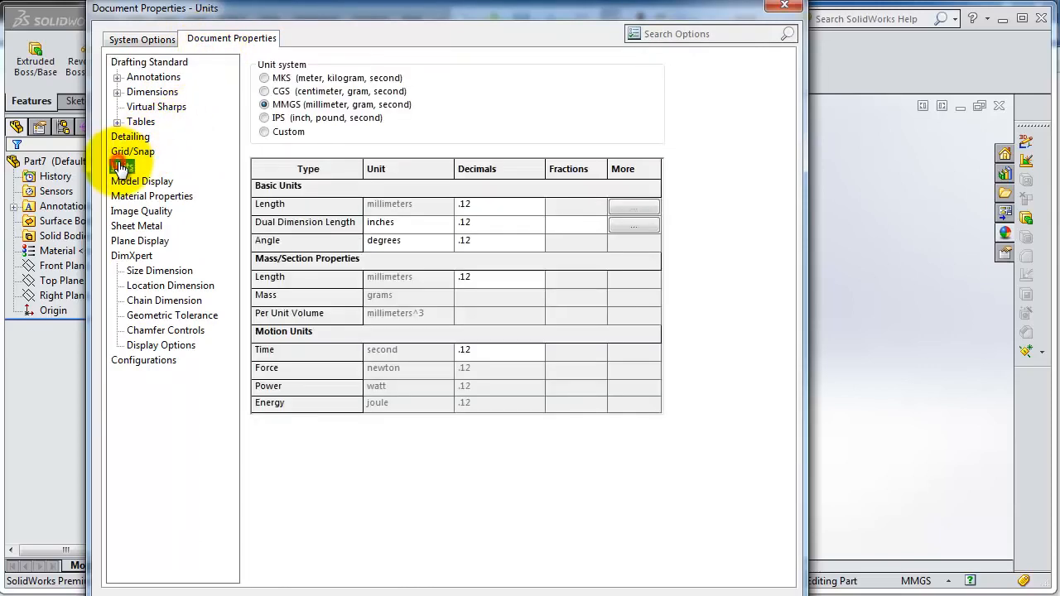
{"action": "left_click", "coordinate": [265, 105]}
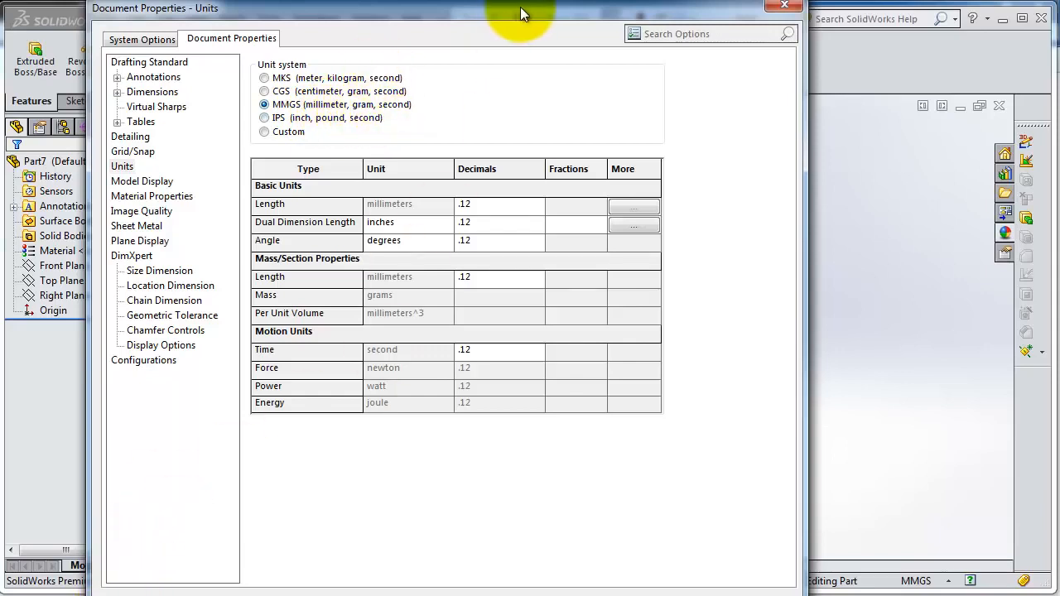
{"action": "left_click_drag", "start_coordinate": [520, 6], "coordinate": [419, 7]}
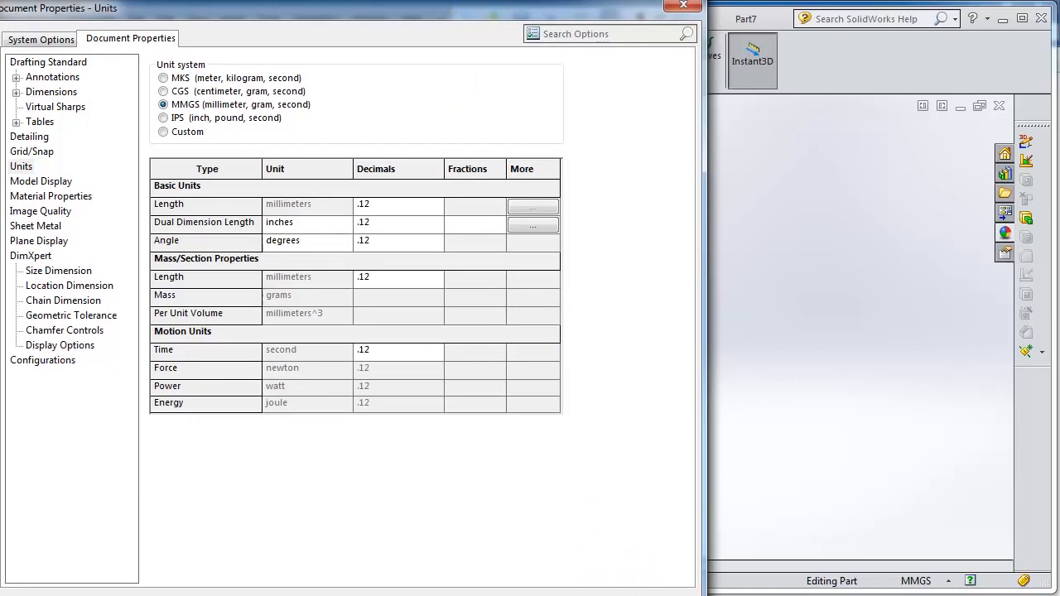
{"action": "left_click", "coordinate": [497, 582]}
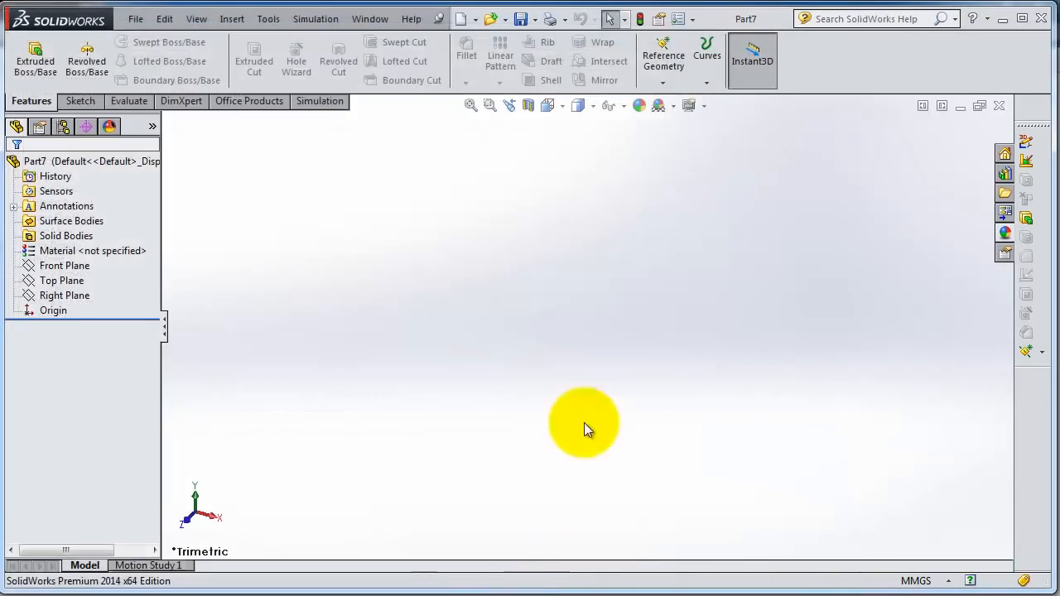
{"action": "left_click", "coordinate": [942, 584]}
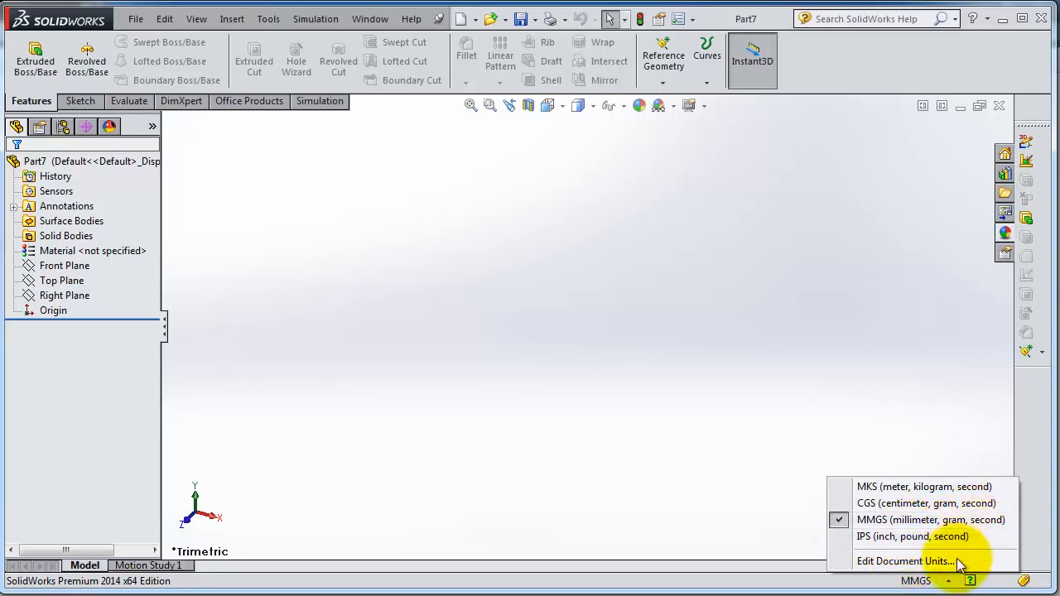
{"action": "left_click", "coordinate": [761, 540]}
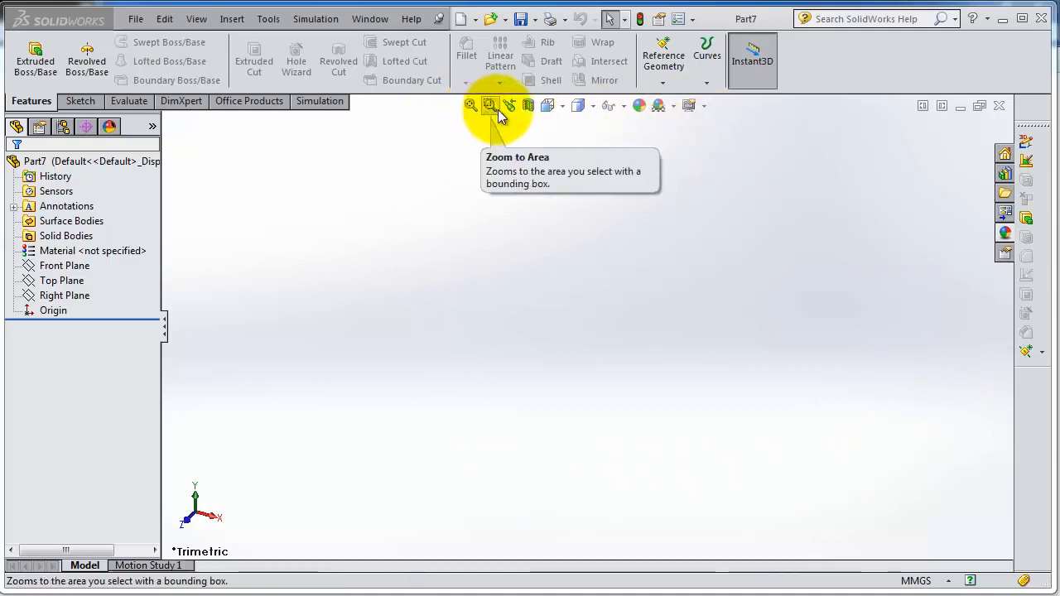
{"action": "left_click", "coordinate": [562, 109]}
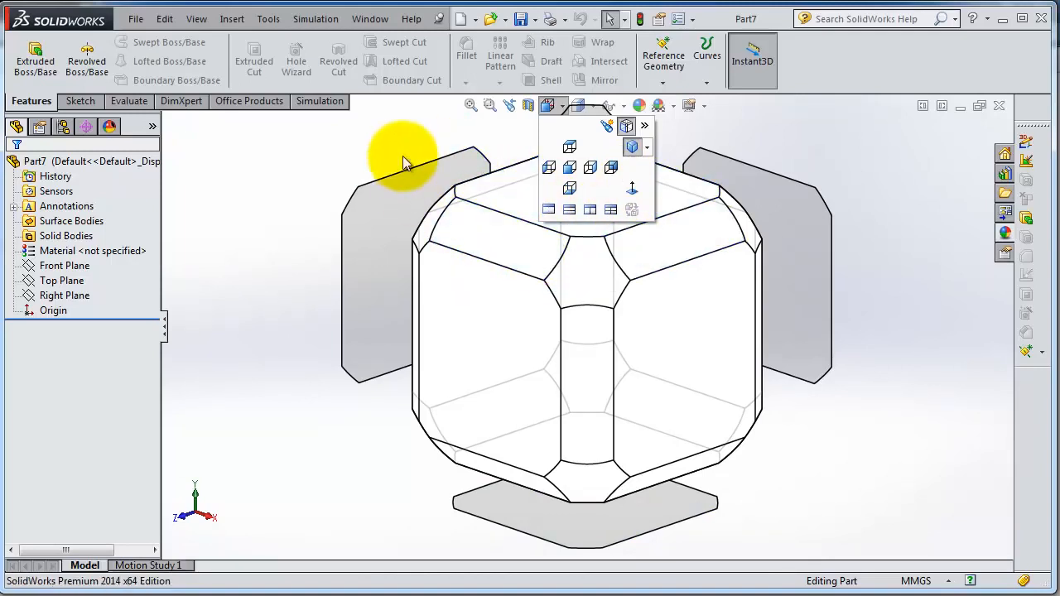
{"action": "left_click", "coordinate": [366, 152]}
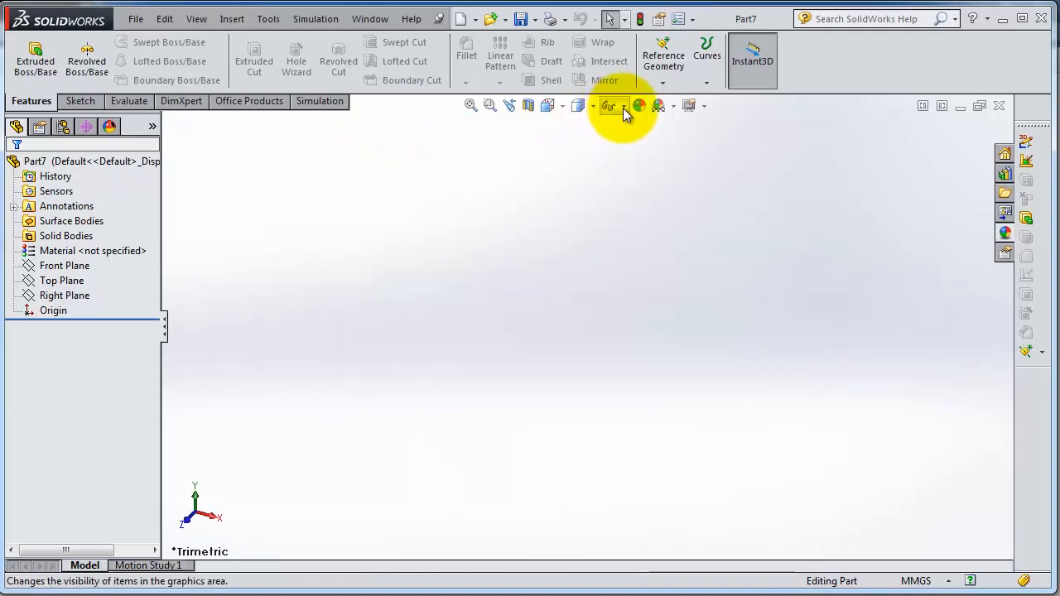
{"action": "left_click", "coordinate": [623, 107]}
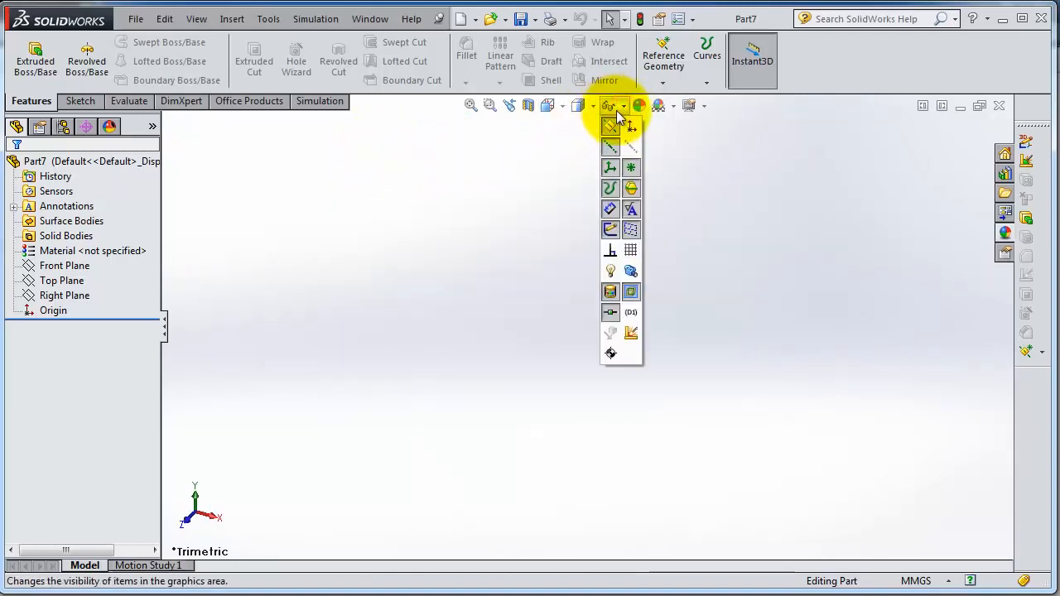